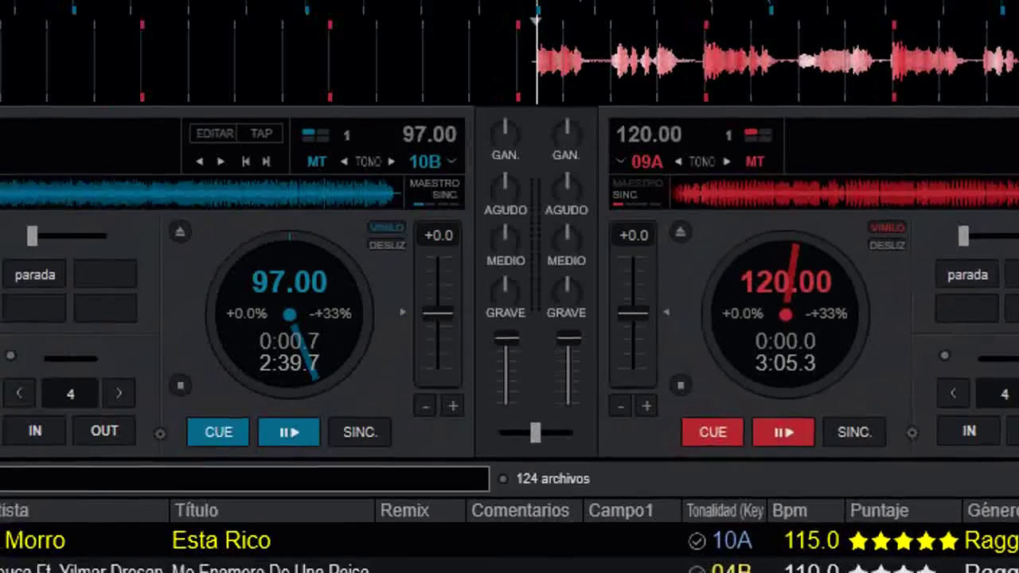
# - Set the deck layout (Disposición Decks) to Compacto
pyautogui.click(409, 15)
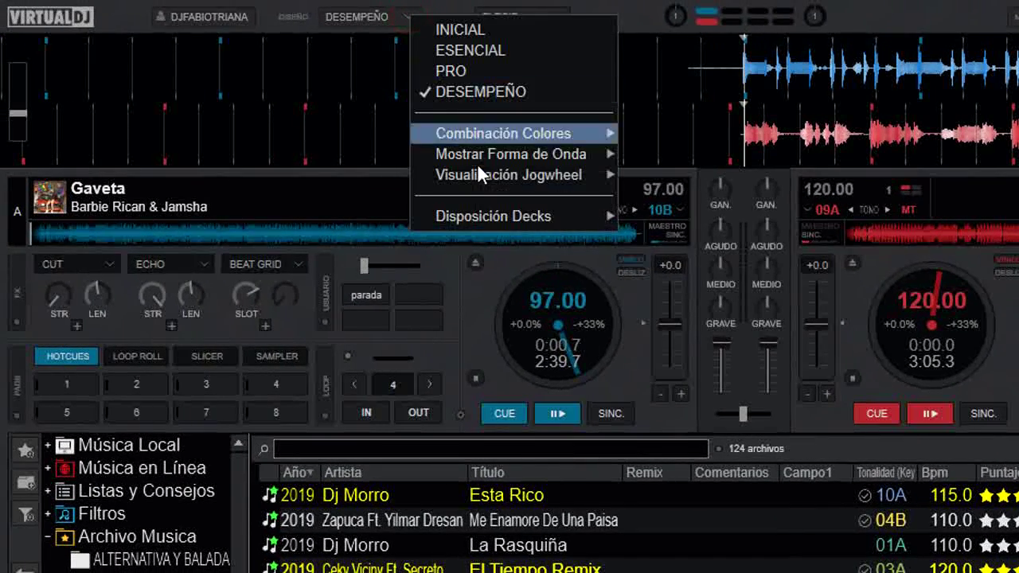
pyautogui.moveTo(522, 213)
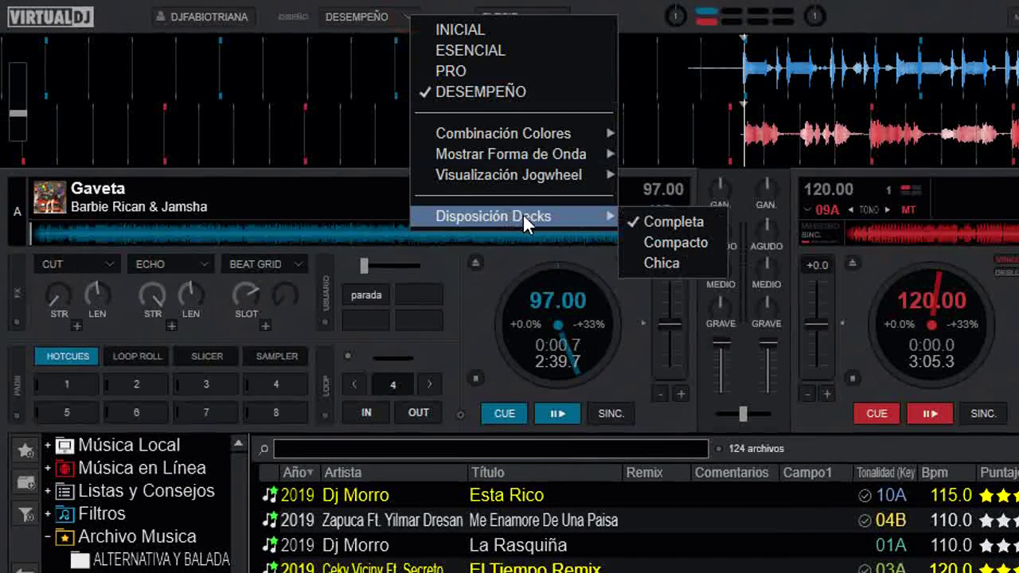
pyautogui.click(693, 240)
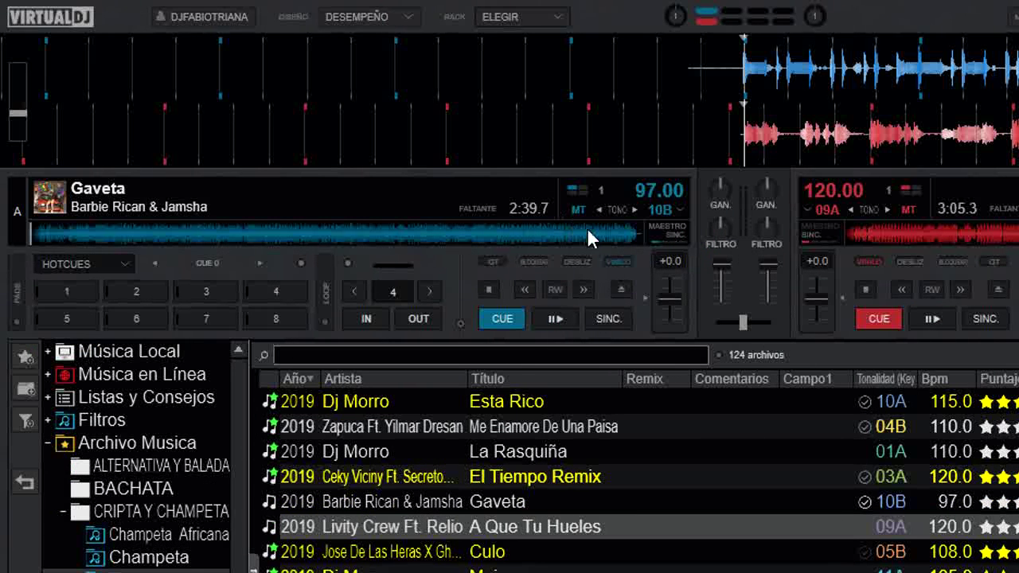
# - Change the deck layout (Disposición Decks) to Chica
pyautogui.click(411, 19)
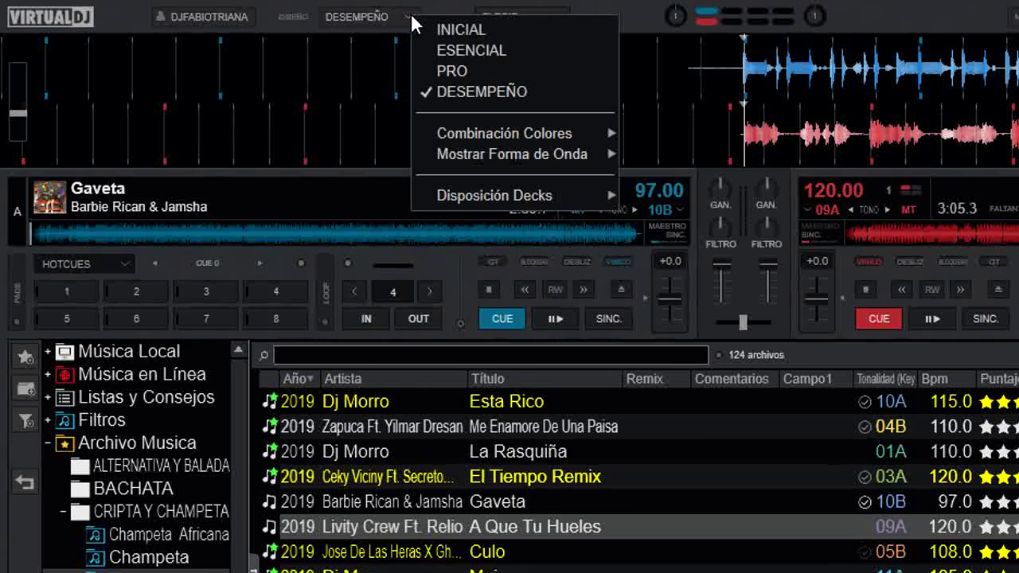
pyautogui.moveTo(552, 195)
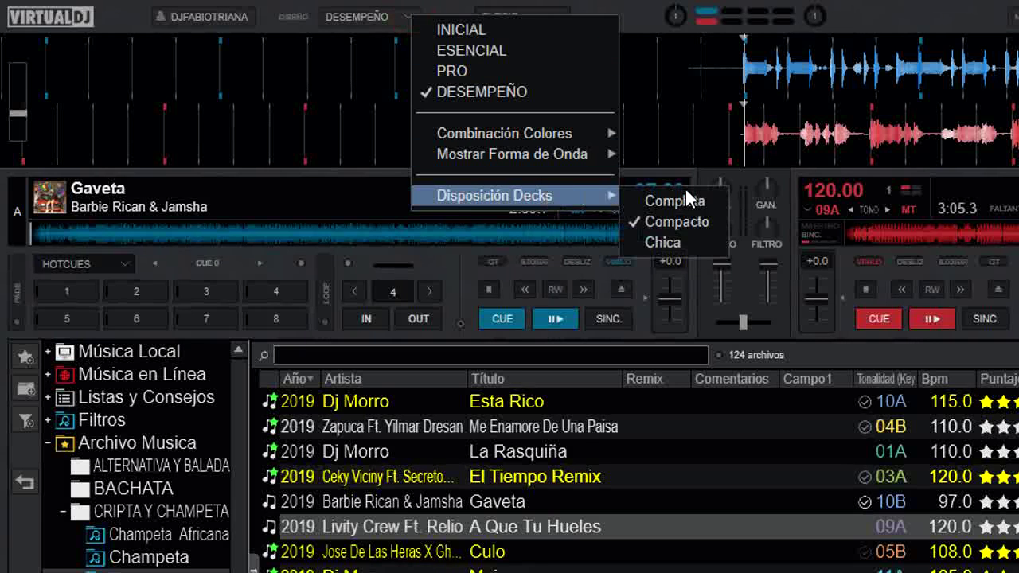
pyautogui.click(682, 242)
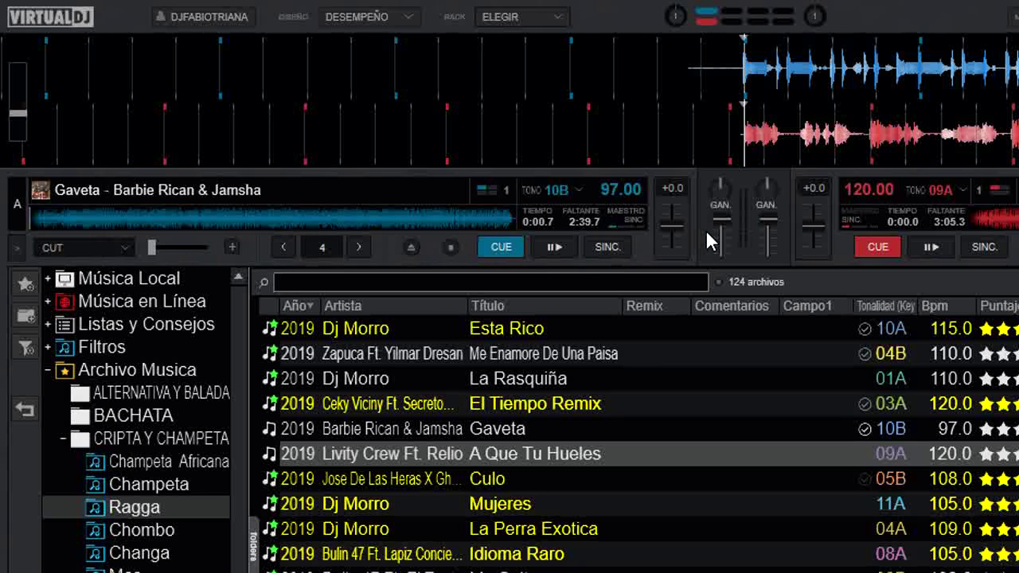
pyautogui.moveTo(705, 229)
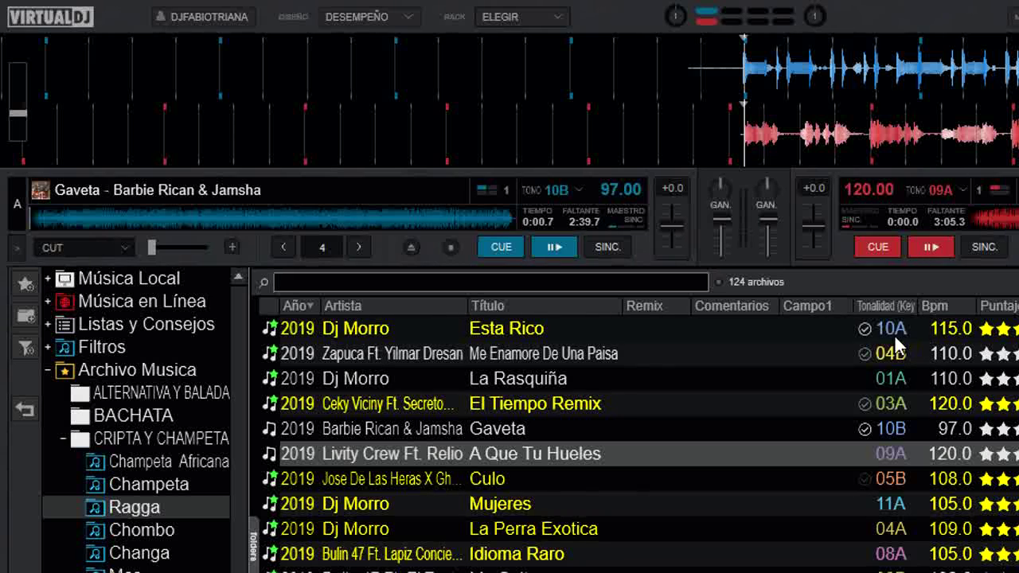
# - Set the deck layout (Disposición Decks) back to Completa
pyautogui.click(407, 18)
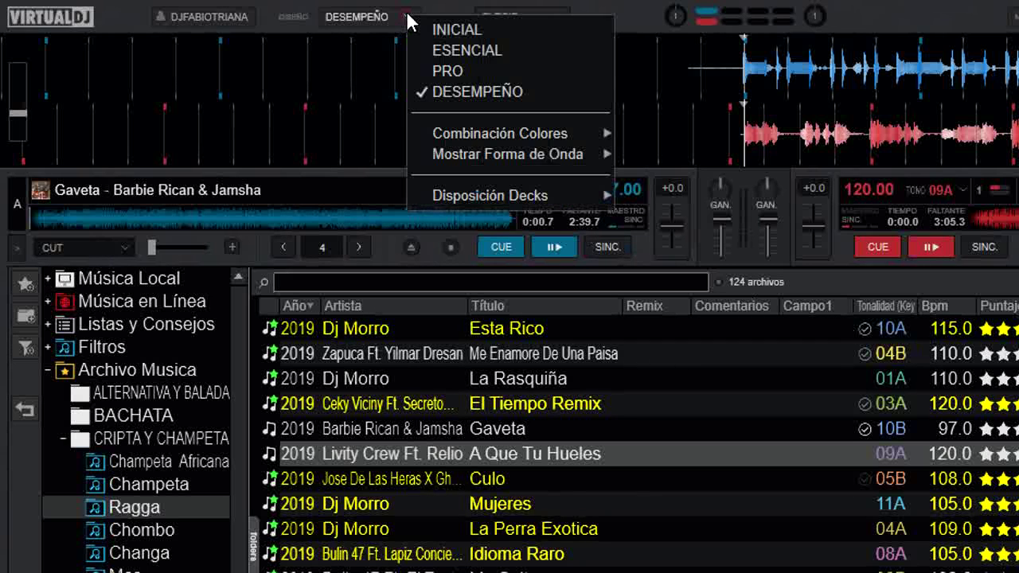
pyautogui.moveTo(512, 196)
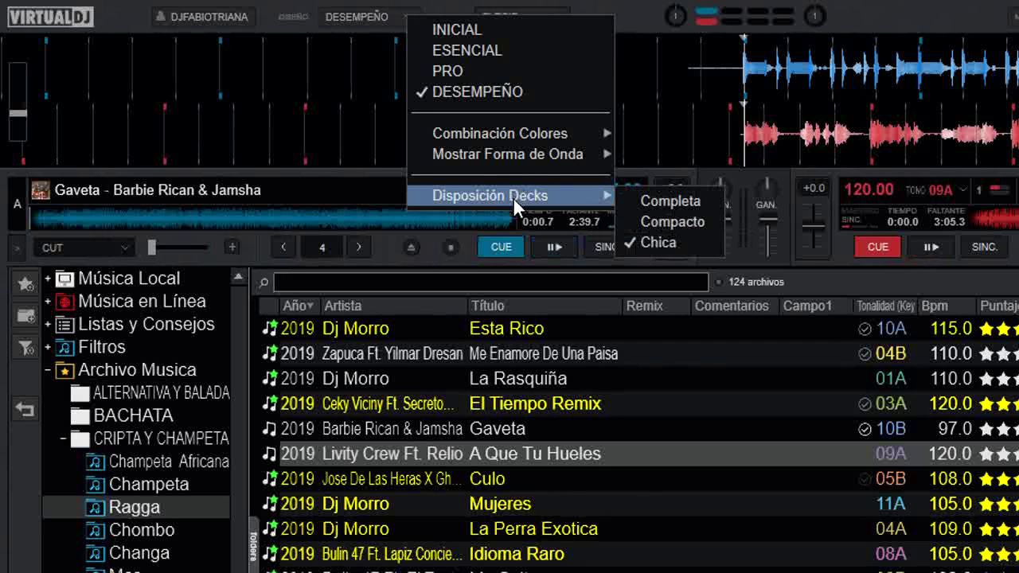
pyautogui.click(685, 205)
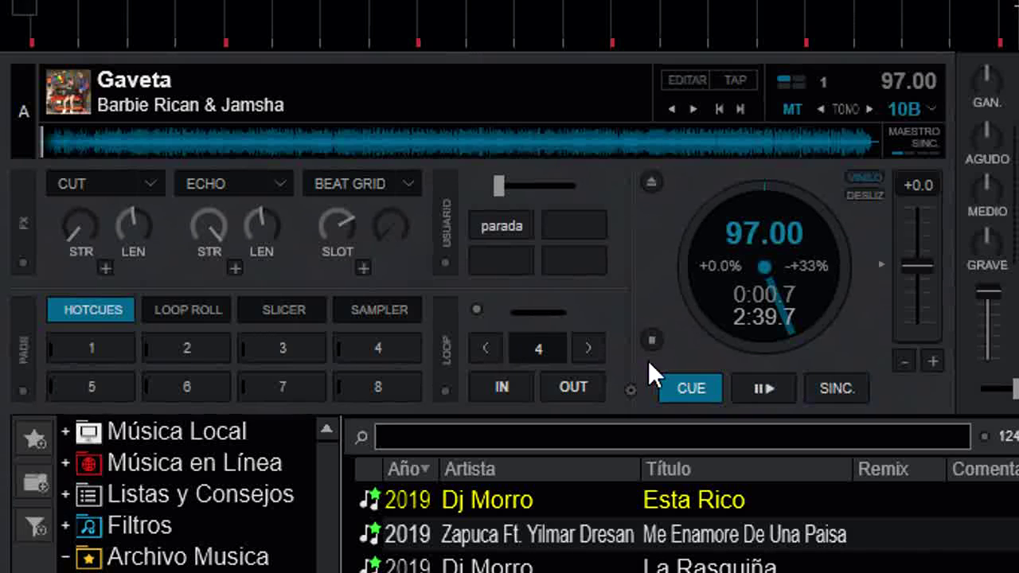
# - Eject the track "Gaveta" from deck A and load the track "Culo" into it
pyautogui.click(651, 183)
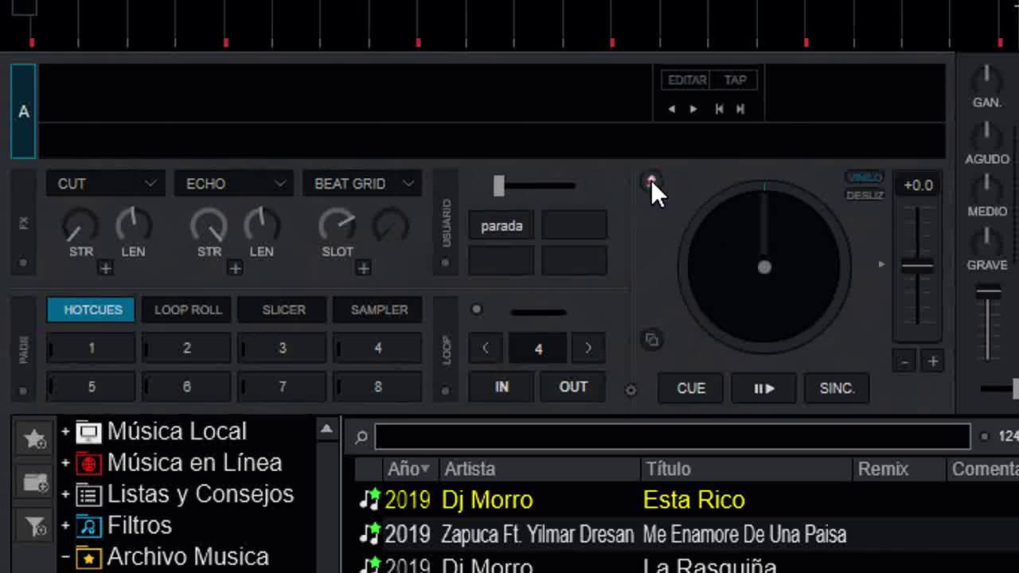
pyautogui.click(648, 182)
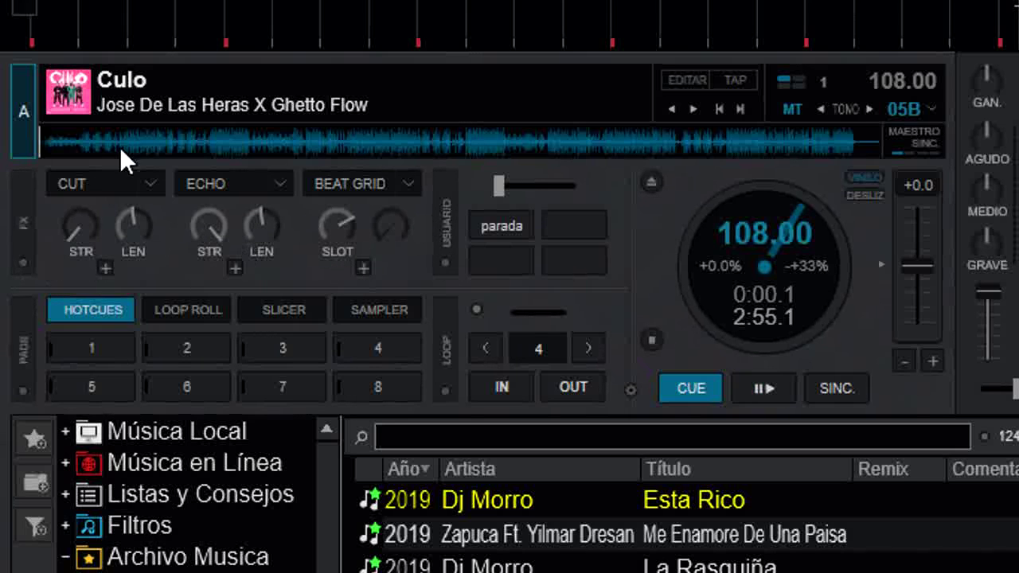
# - Switch deck A's FX section to the hotcue list and back to the effects
pyautogui.click(23, 228)
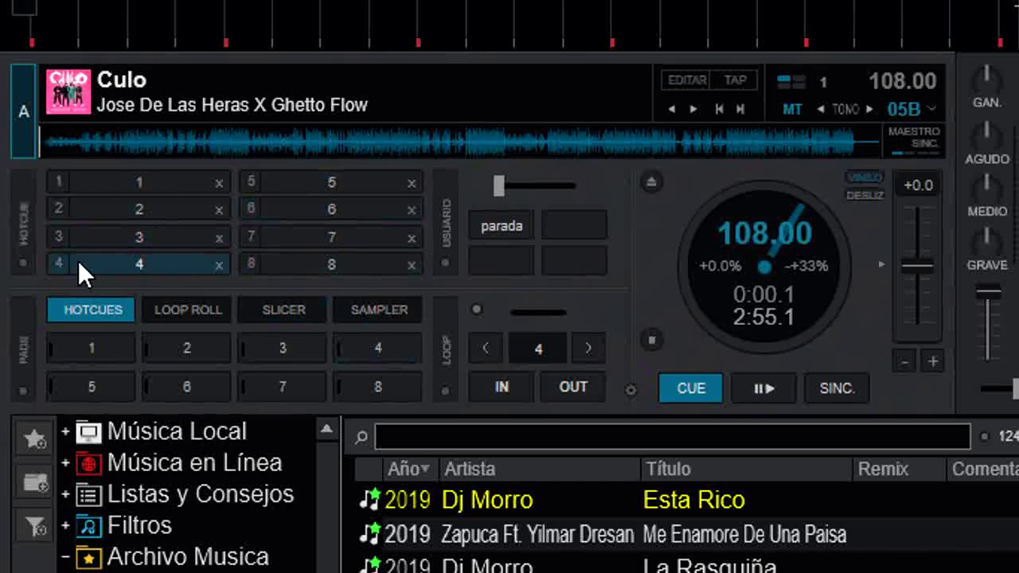
pyautogui.click(20, 231)
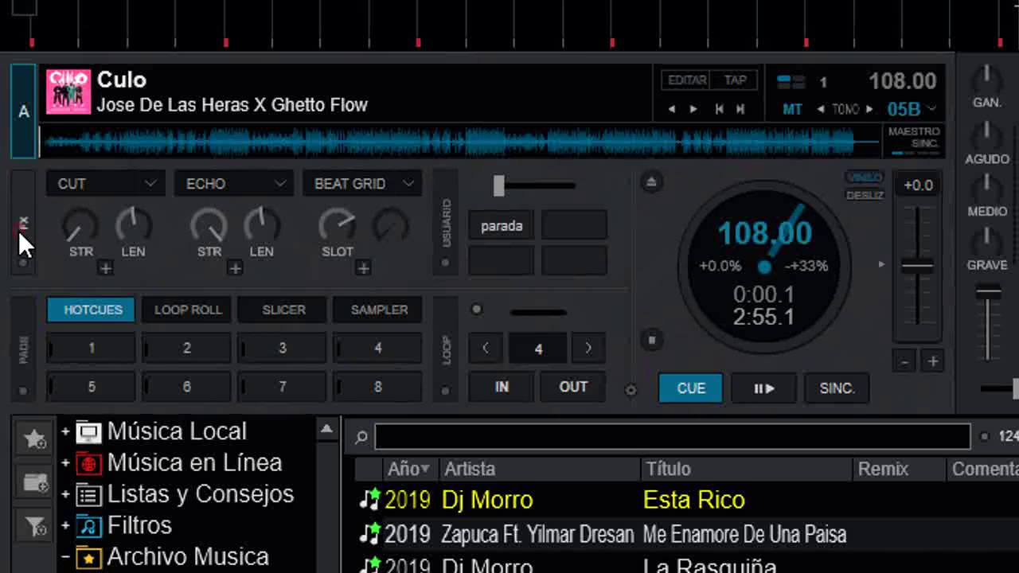
# - Switch deck A's pads section to the dropdown view, review its view options, and return it to the favorites view
pyautogui.click(22, 353)
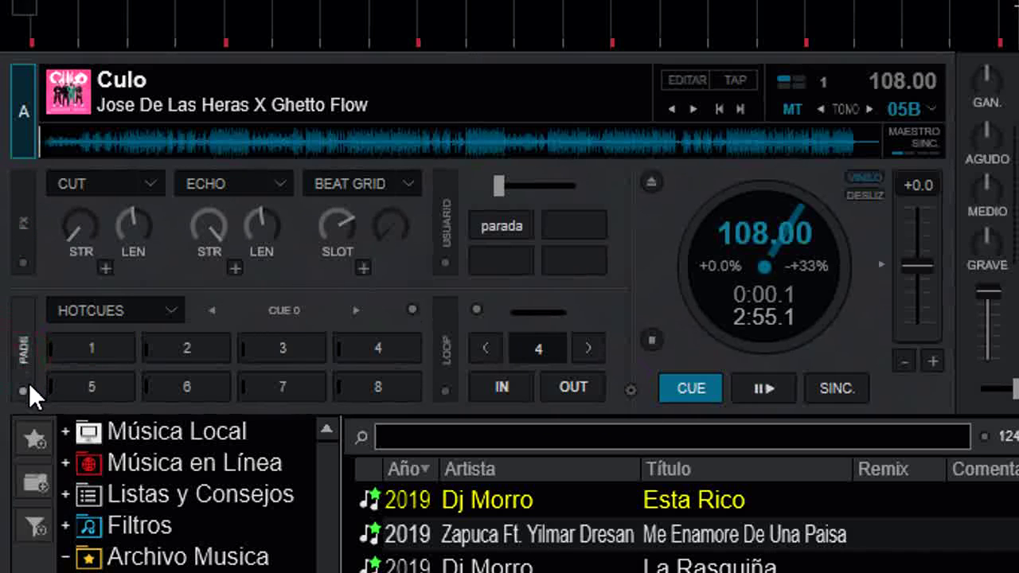
pyautogui.click(24, 388)
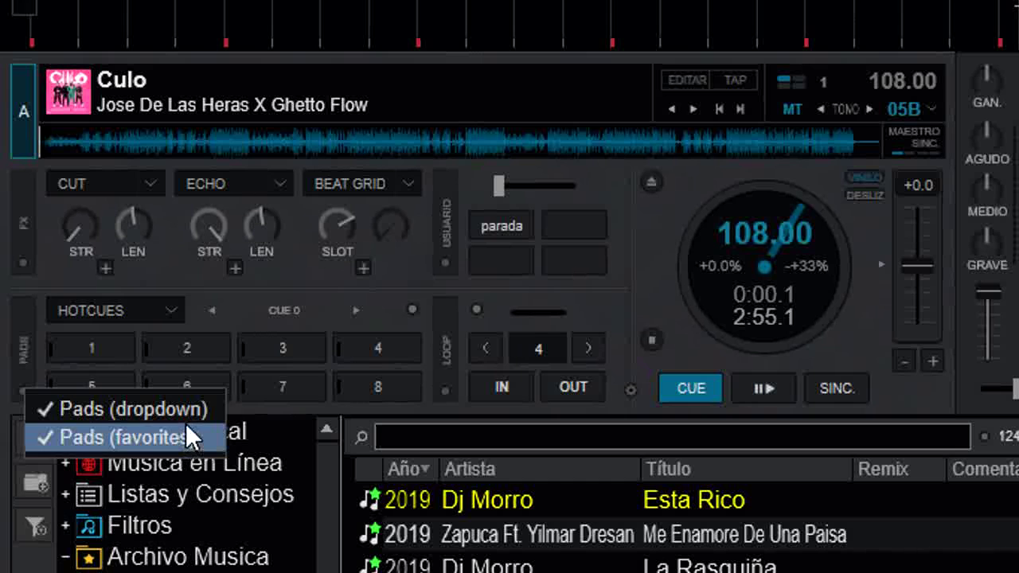
pyautogui.click(22, 347)
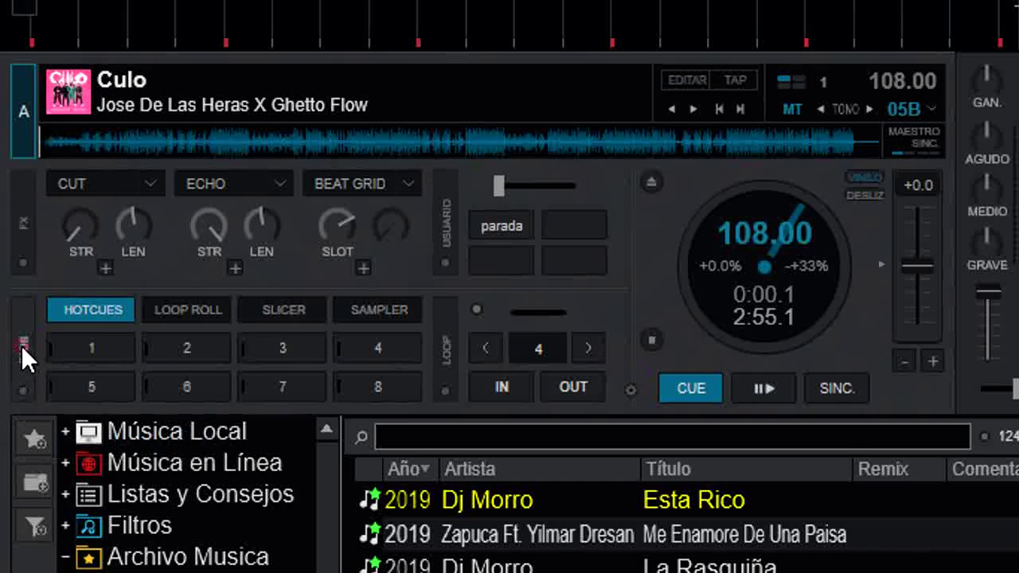
# - Review the pad pages offered in the pads section's dropdown view and return to the favorites view
pyautogui.click(21, 345)
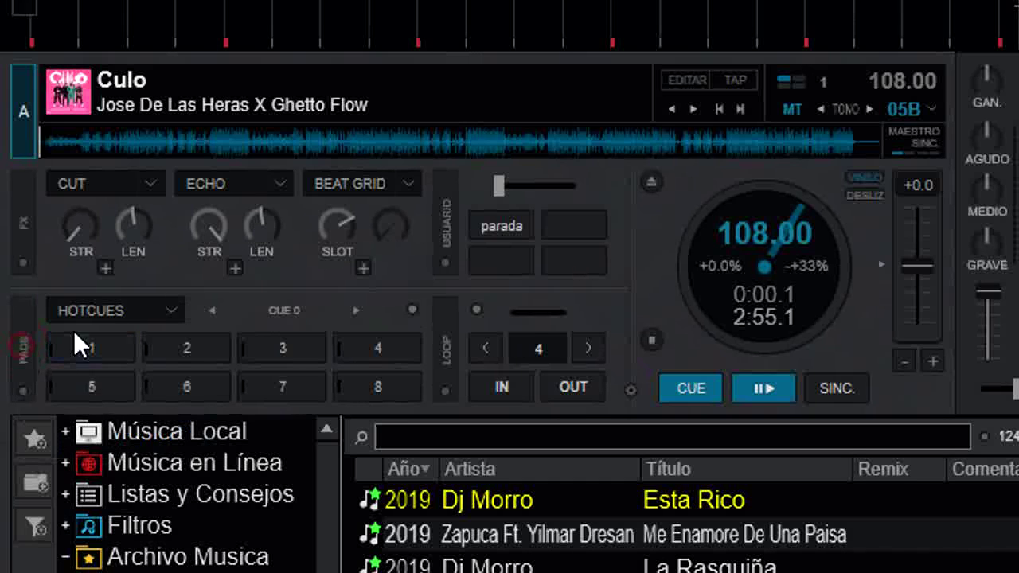
pyautogui.click(176, 310)
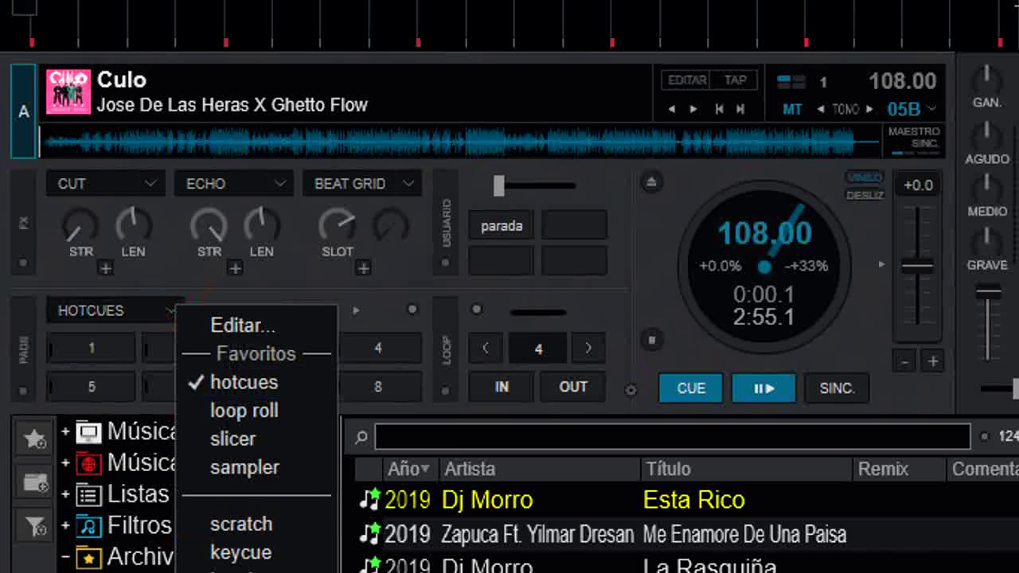
pyautogui.click(638, 241)
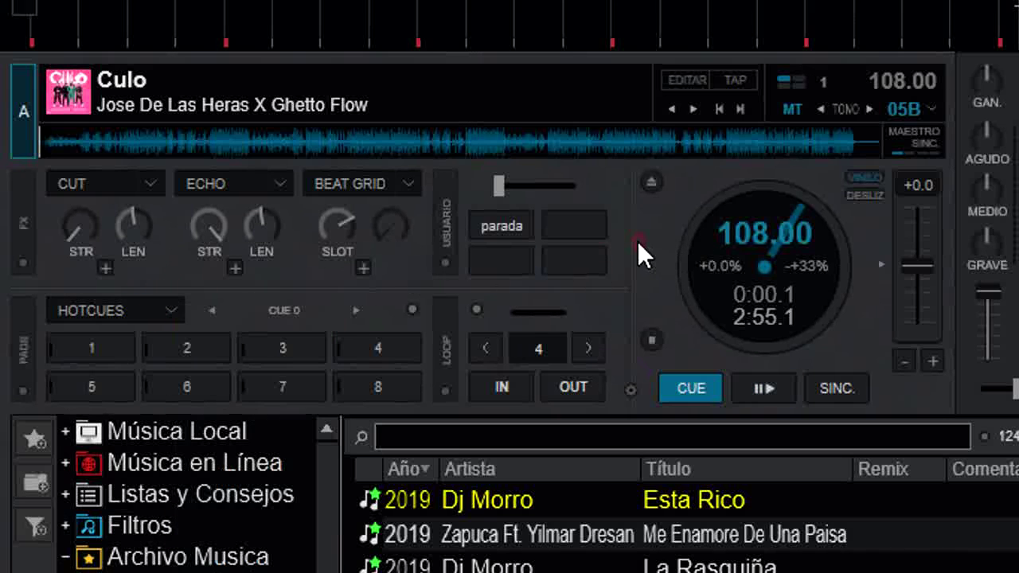
pyautogui.click(24, 353)
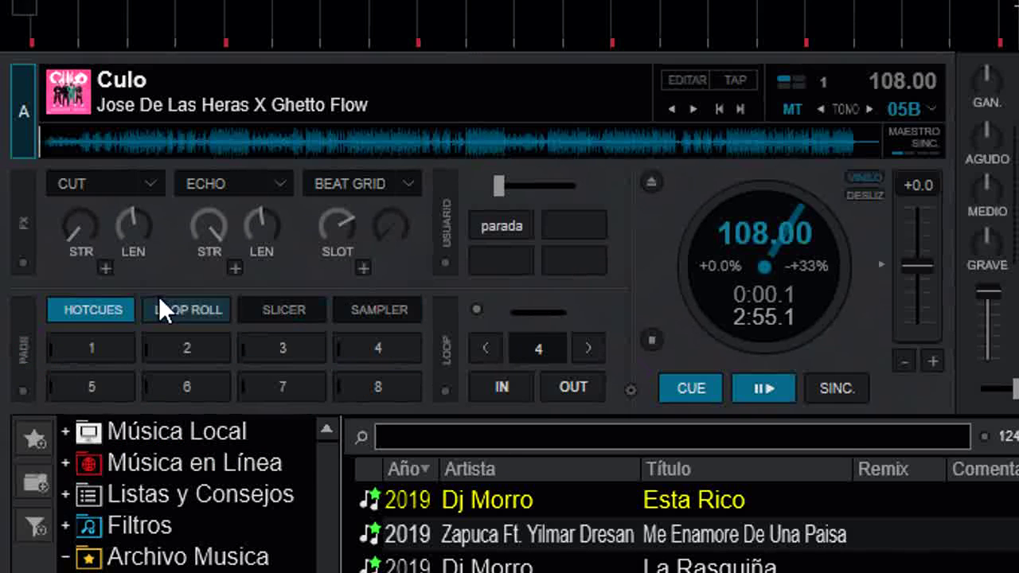
# - Review the pad pages that can be assigned to the Loop Roll and Slicer favorites on deck A, leaving both unassigned to anything new
pyautogui.rightClick(194, 304)
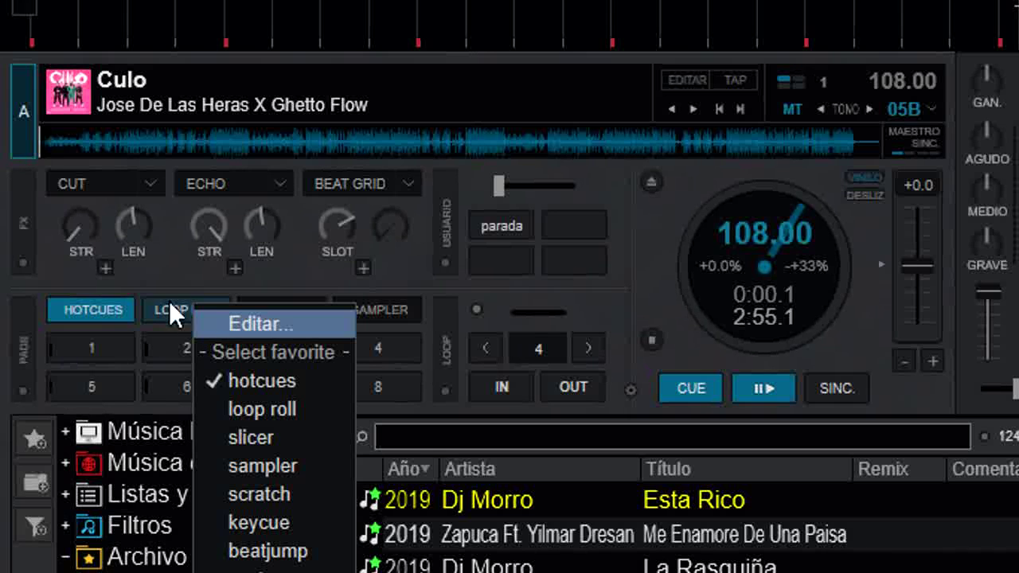
pyautogui.click(618, 283)
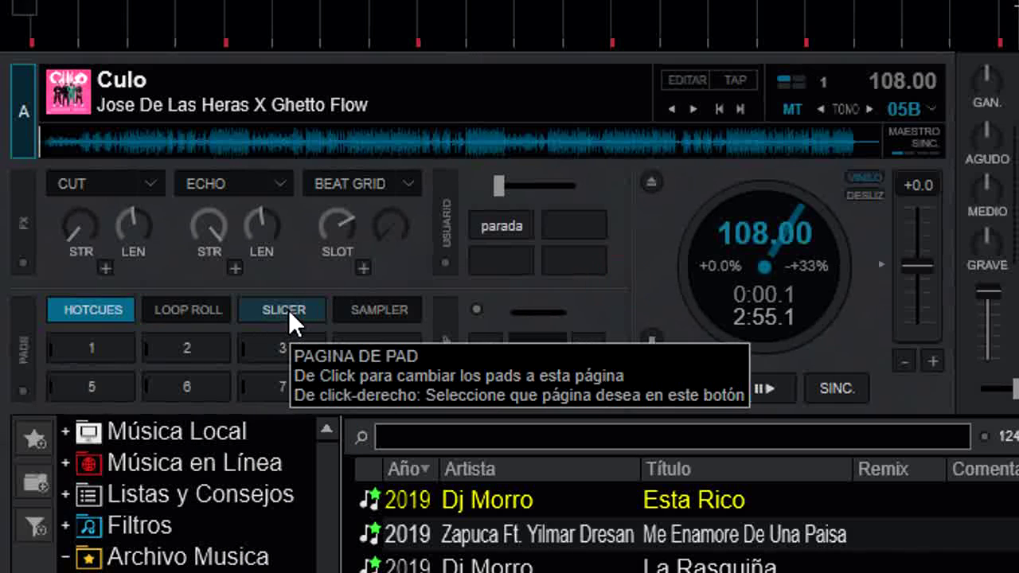
pyautogui.rightClick(288, 309)
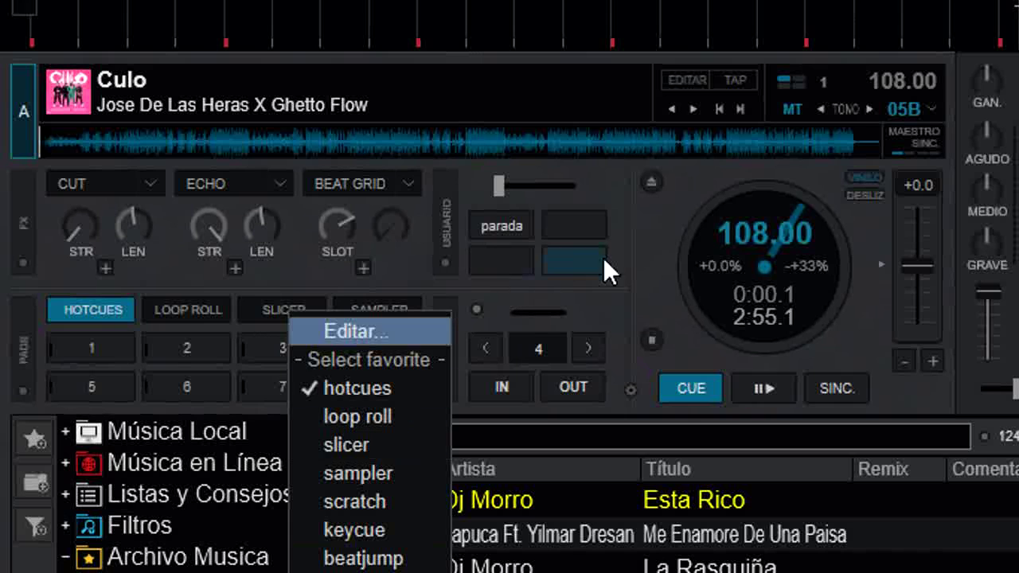
pyautogui.click(645, 257)
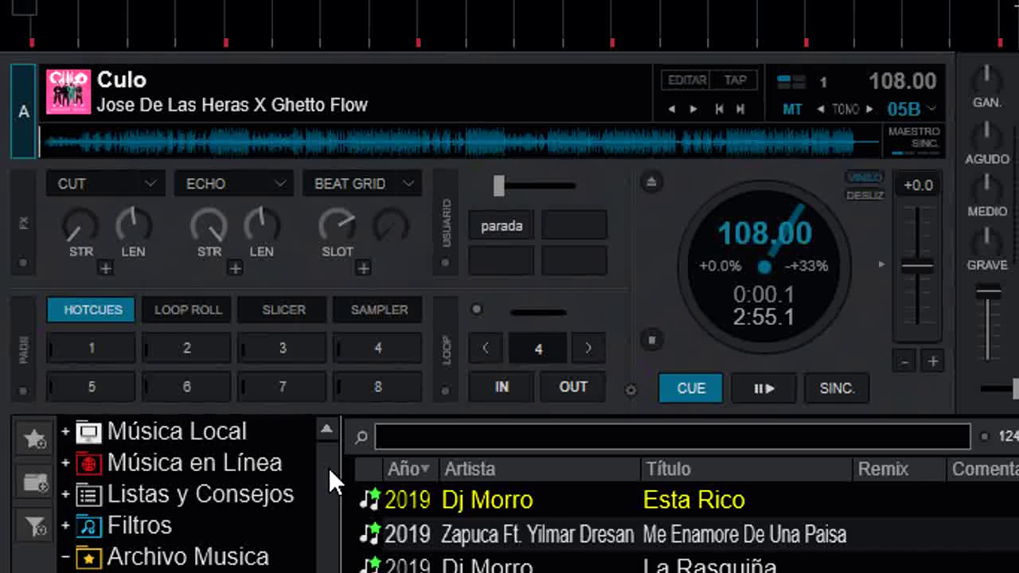
# - Show the hotcues in deck A's user section, page to hotcues 5 to 8, and open the hotcue options
pyautogui.click(445, 226)
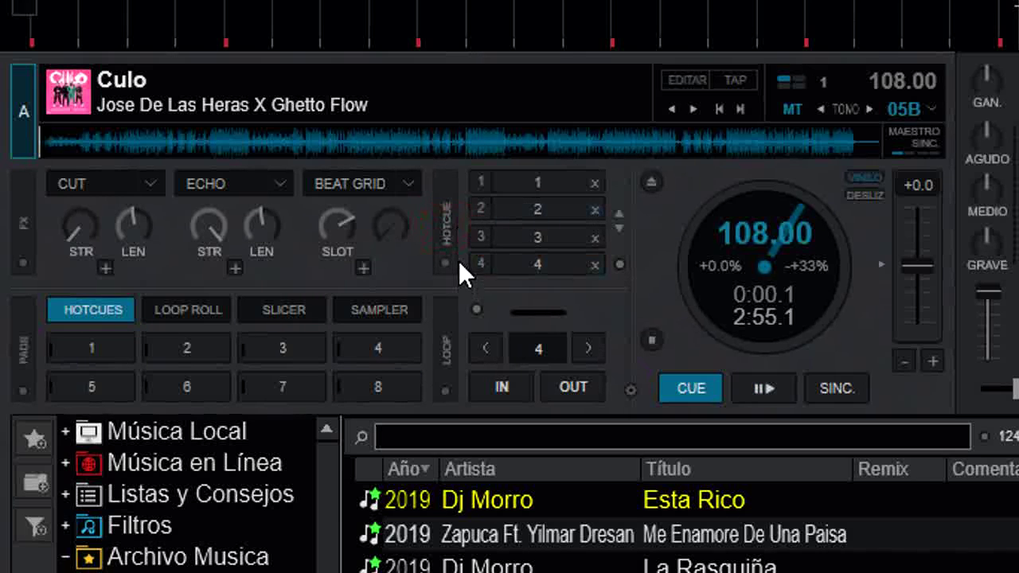
pyautogui.click(620, 226)
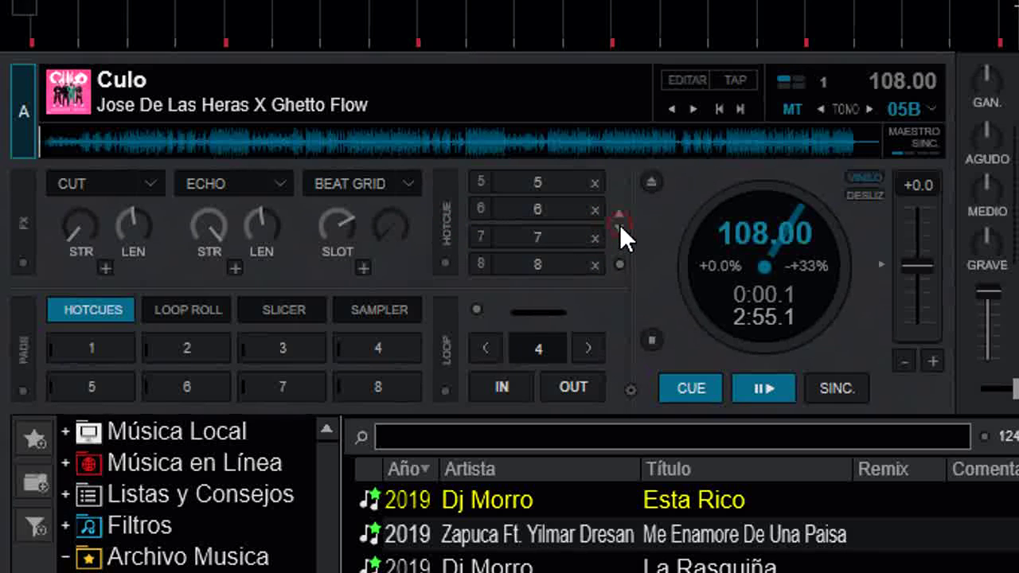
pyautogui.click(619, 214)
pyautogui.click(619, 229)
pyautogui.click(619, 264)
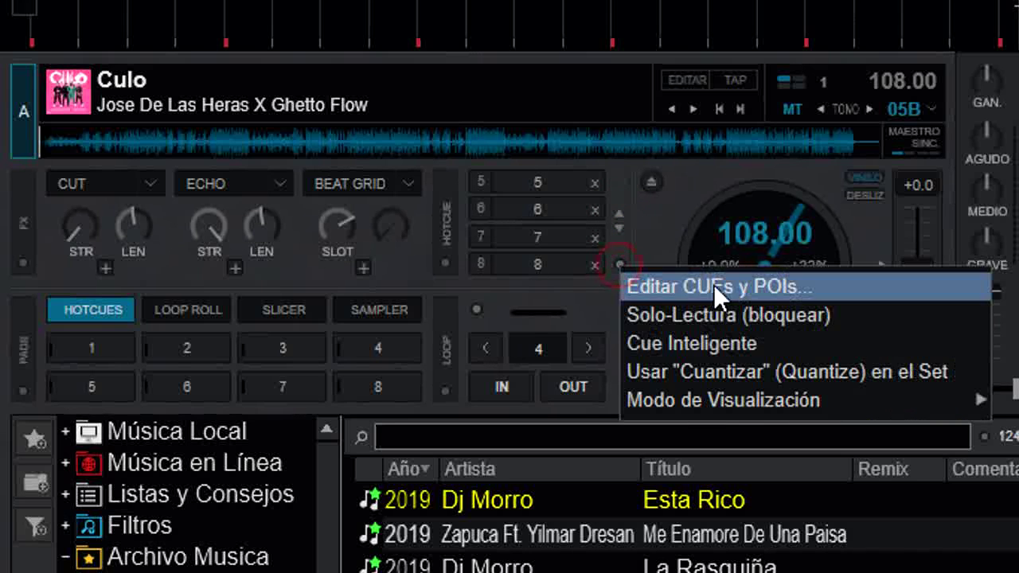
# - Cycle deck A's user section through the saved loops back to the custom buttons and review its view options
pyautogui.click(451, 214)
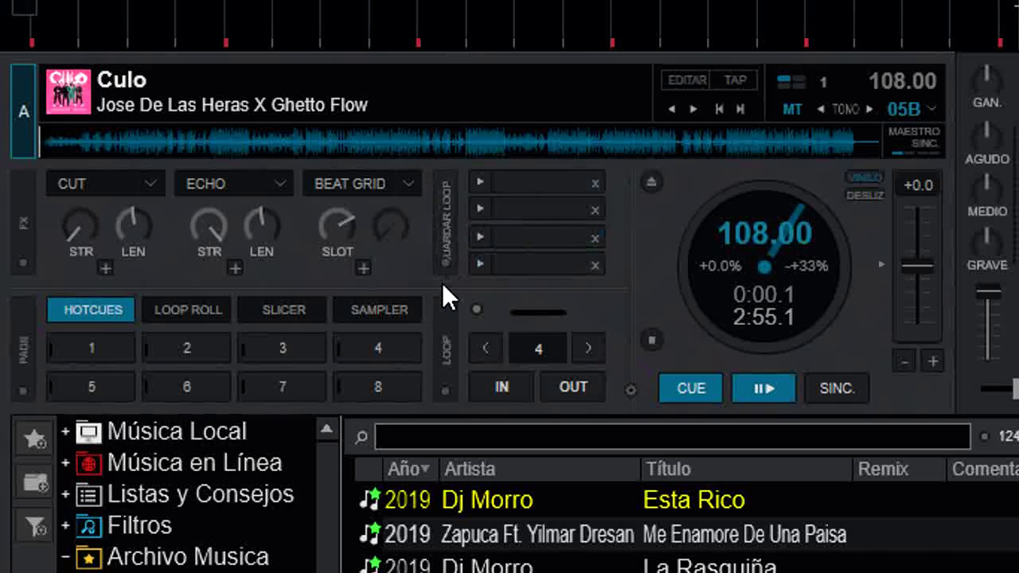
pyautogui.click(446, 228)
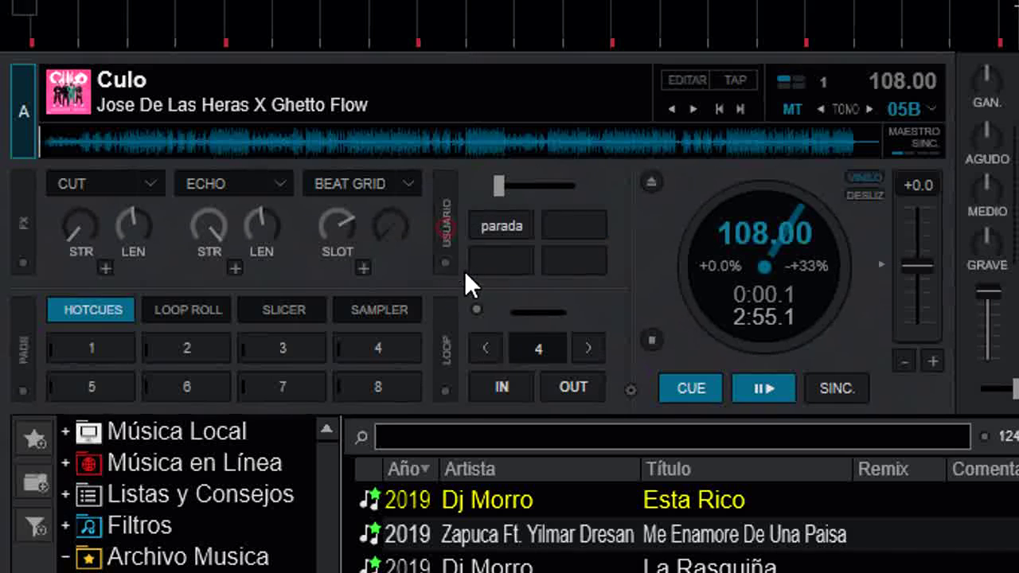
pyautogui.rightClick(444, 263)
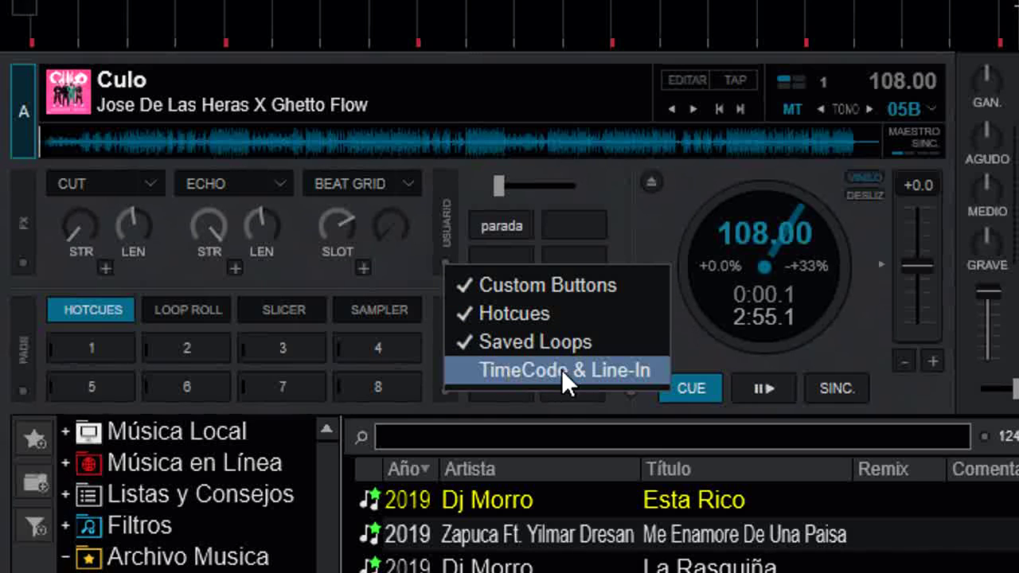
pyautogui.click(692, 349)
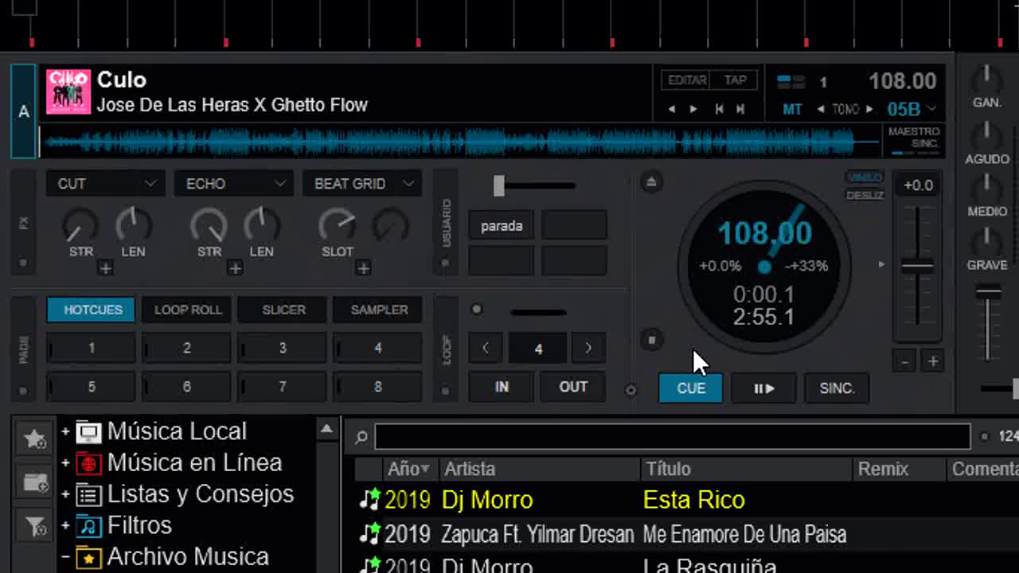
# - Review the view options of deck A's loop section and cycle through its views back to the main loop controls
pyautogui.click(443, 392)
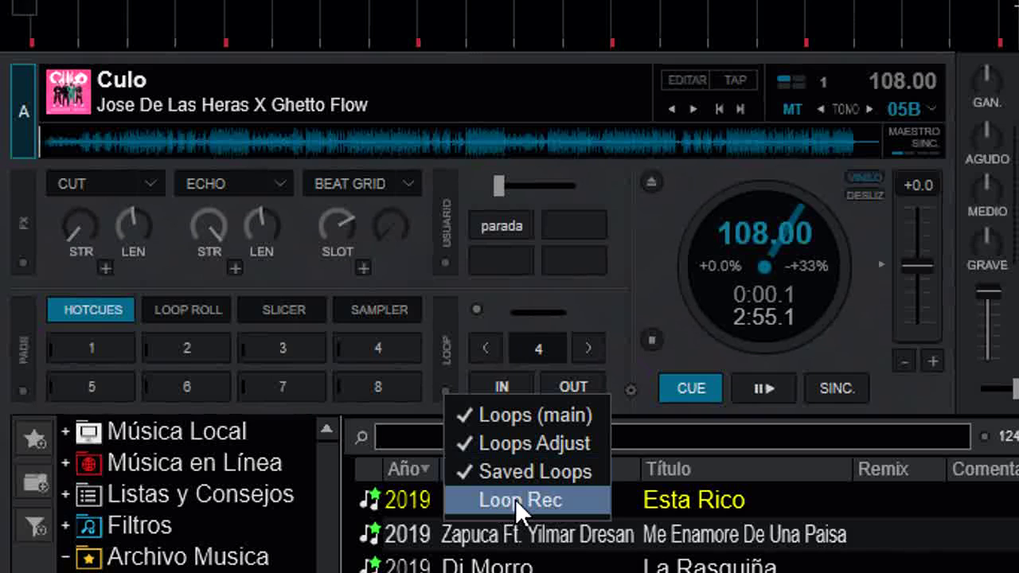
pyautogui.click(648, 300)
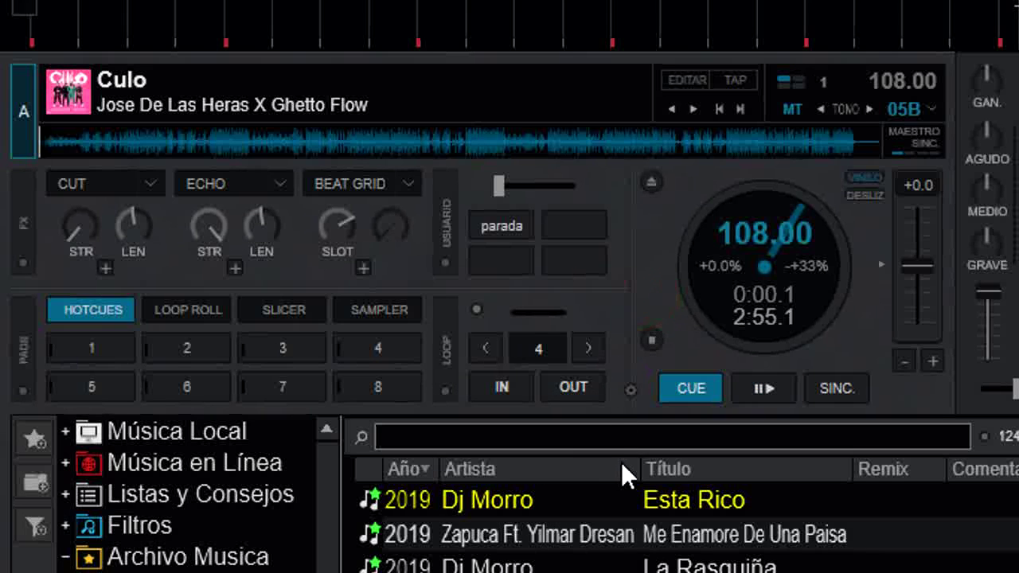
pyautogui.click(443, 353)
pyautogui.click(442, 351)
pyautogui.click(441, 351)
pyautogui.click(442, 351)
pyautogui.click(442, 351)
pyautogui.click(441, 351)
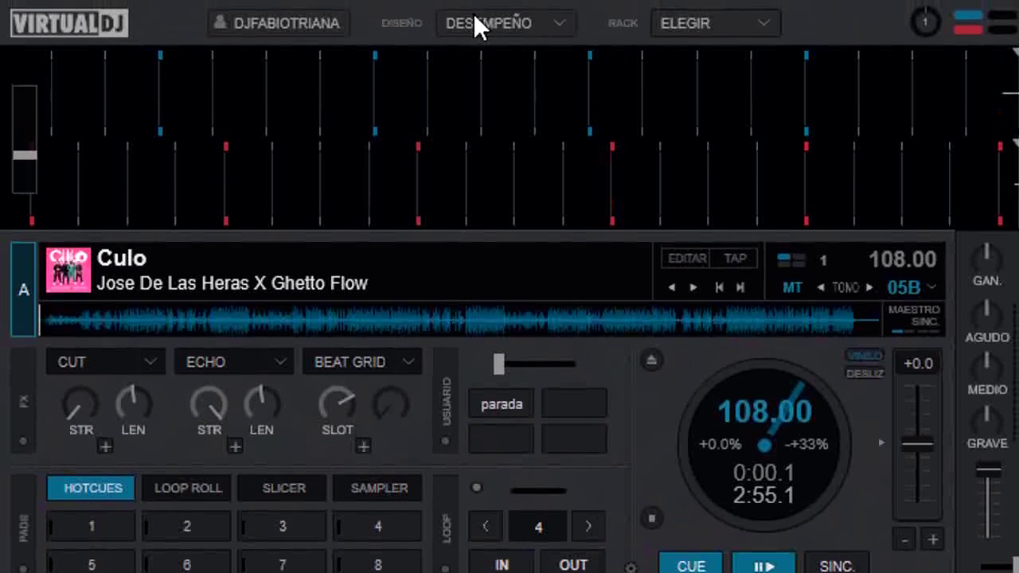
# - Show the MIXER, Efectos and Video racks below the decks
pyautogui.click(766, 22)
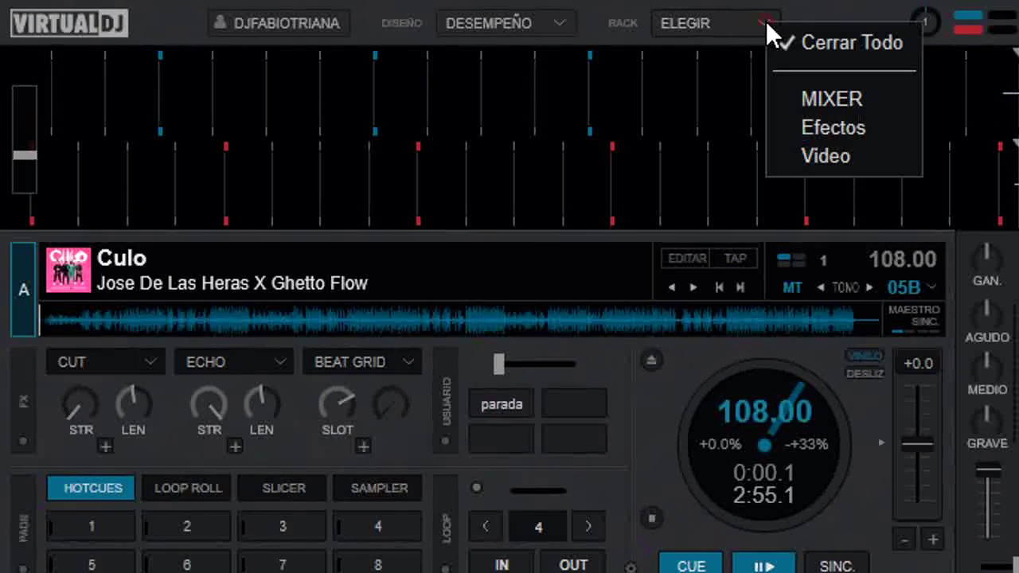
pyautogui.click(810, 97)
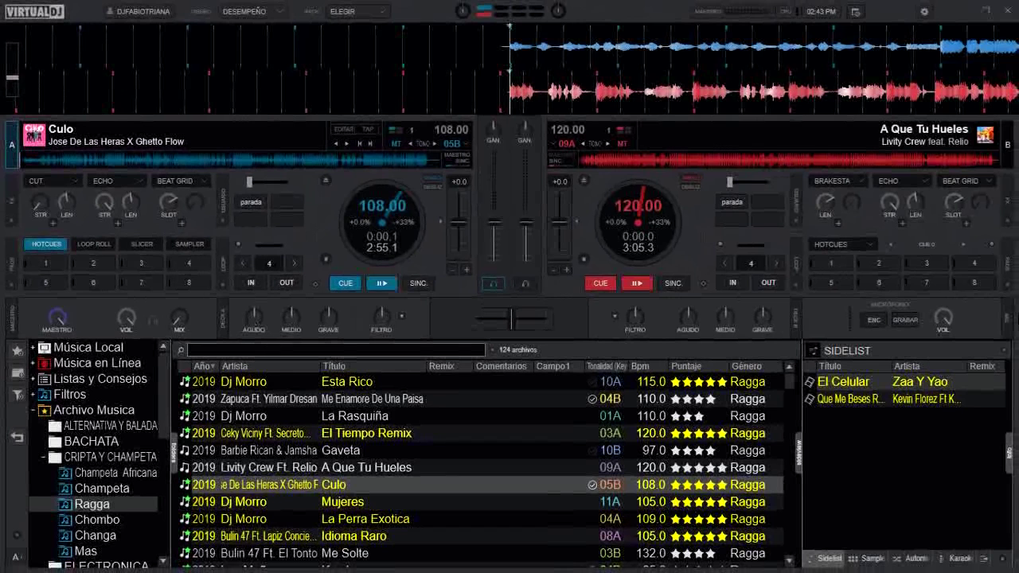
pyautogui.click(383, 14)
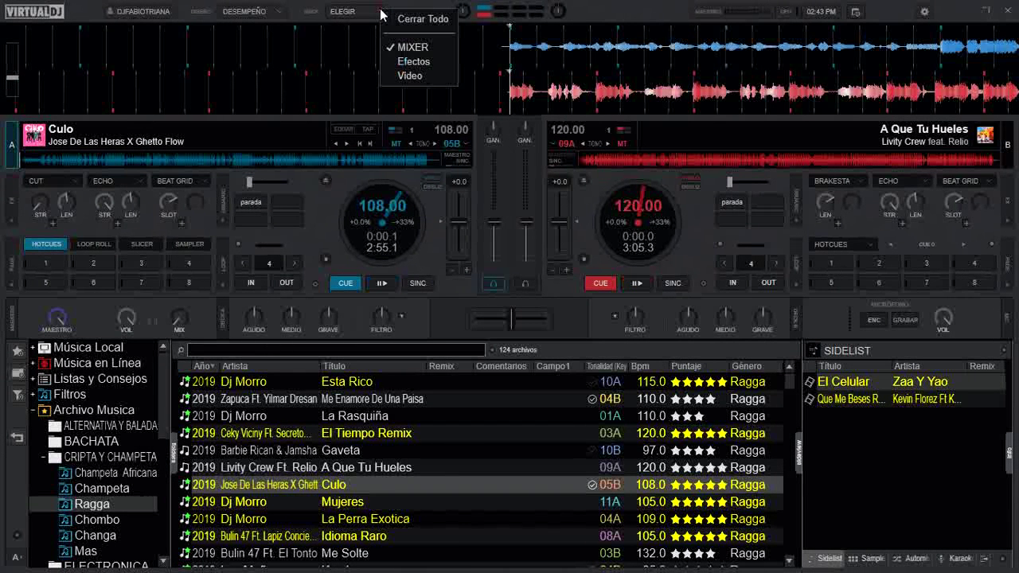
pyautogui.click(422, 59)
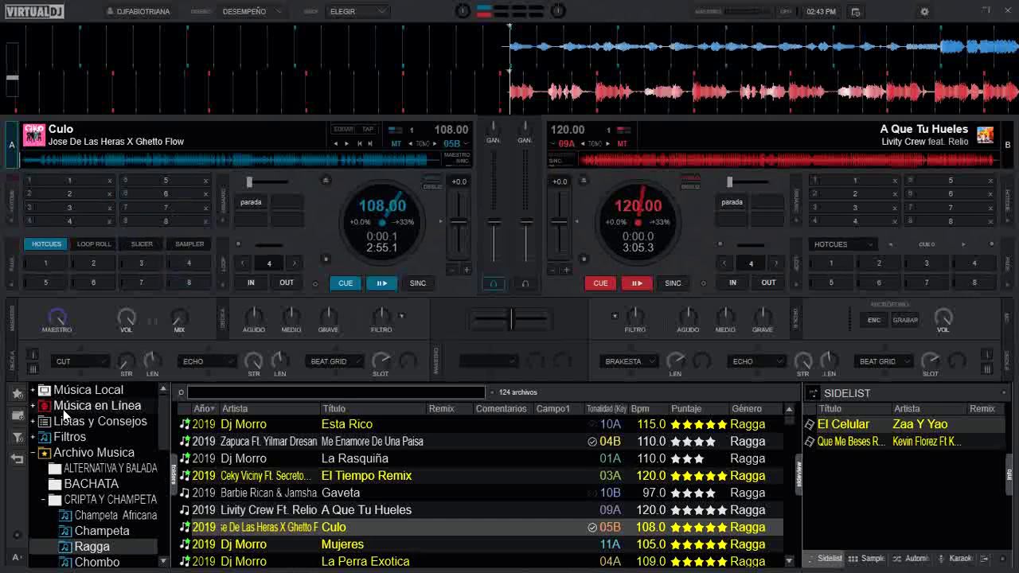
pyautogui.click(383, 11)
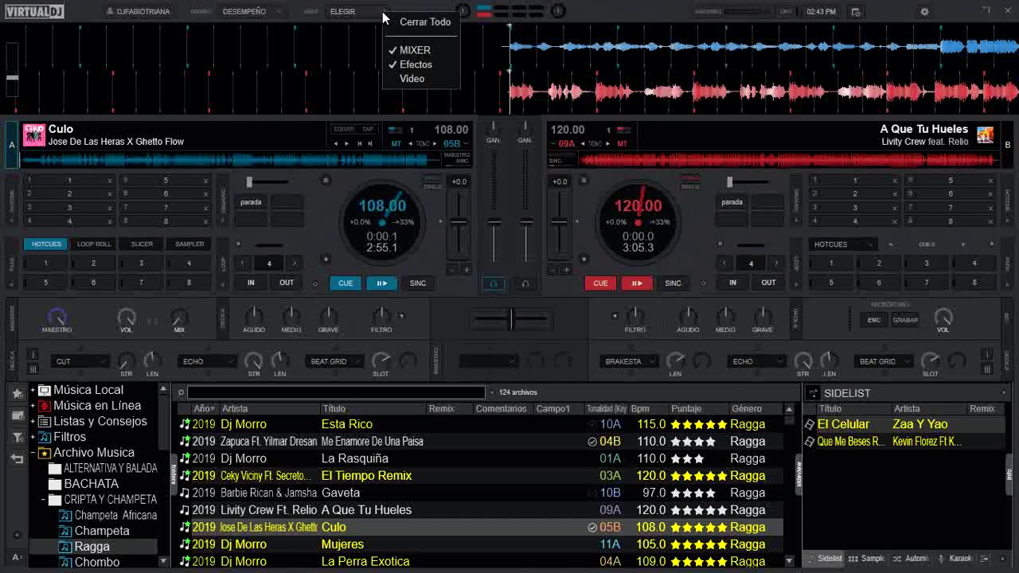
pyautogui.click(409, 82)
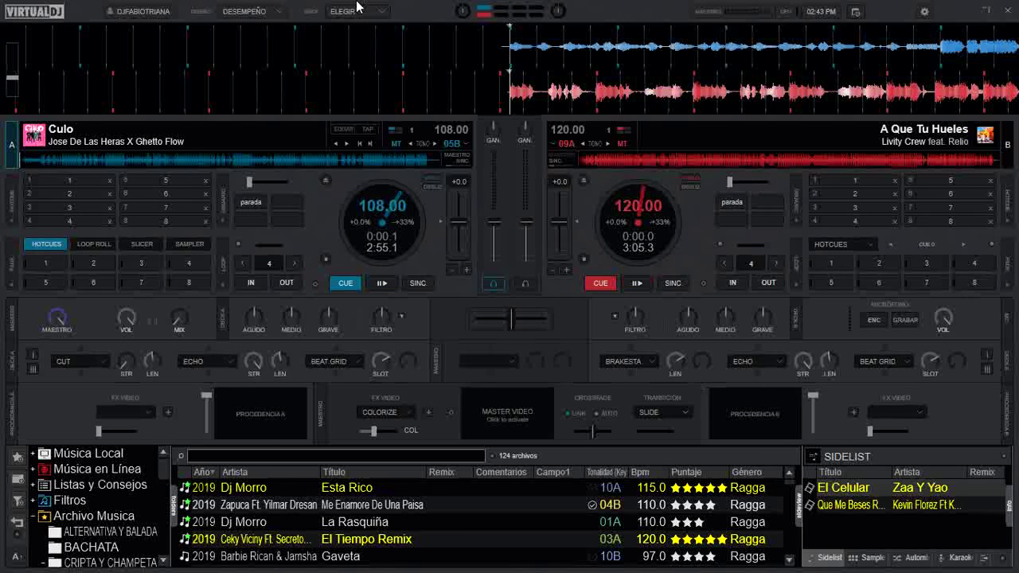
# - Switch the deck layout to Compacto and close all the open racks
pyautogui.click(279, 14)
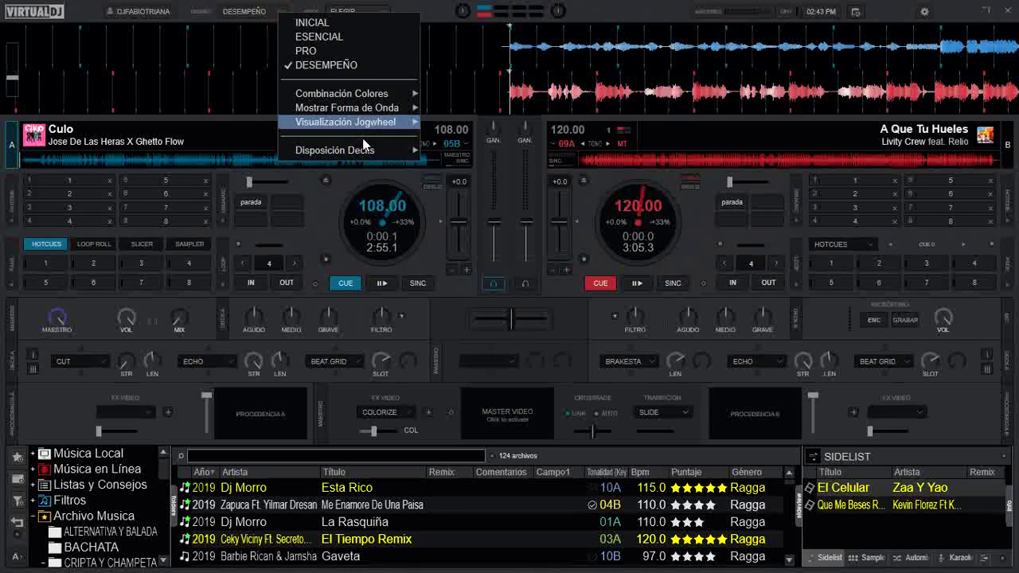
pyautogui.moveTo(429, 151)
pyautogui.click(459, 168)
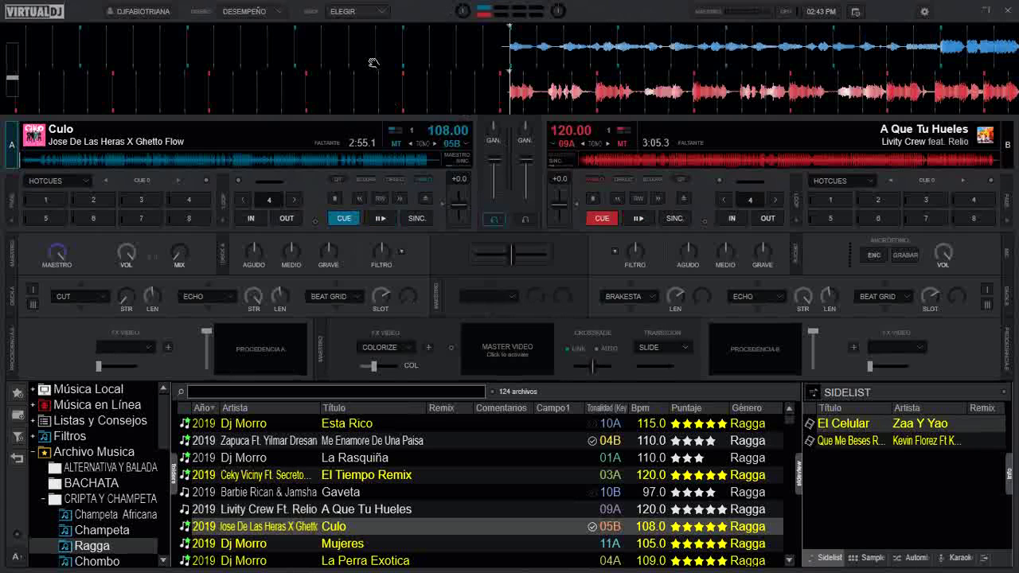
pyautogui.click(381, 12)
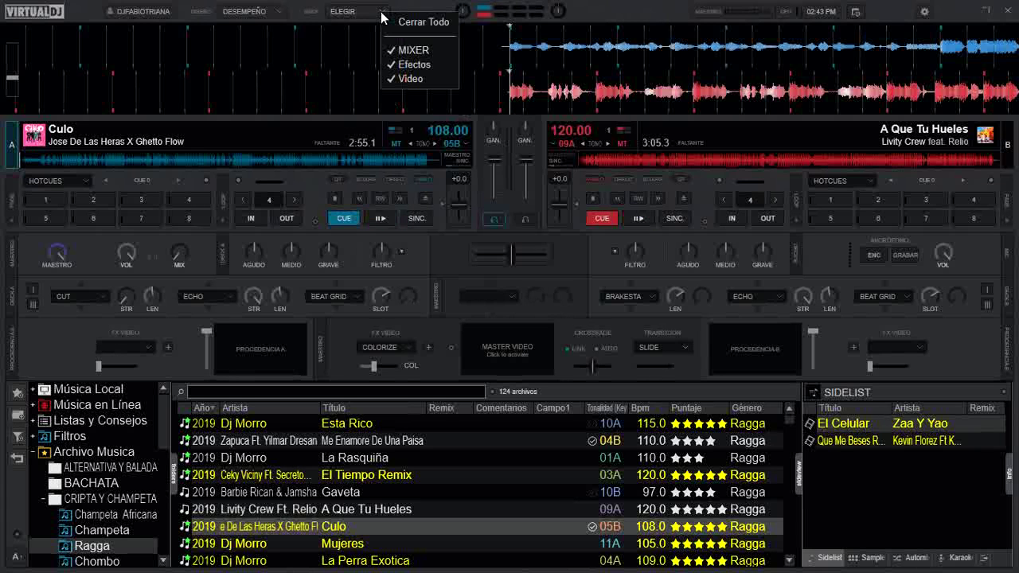
pyautogui.click(423, 24)
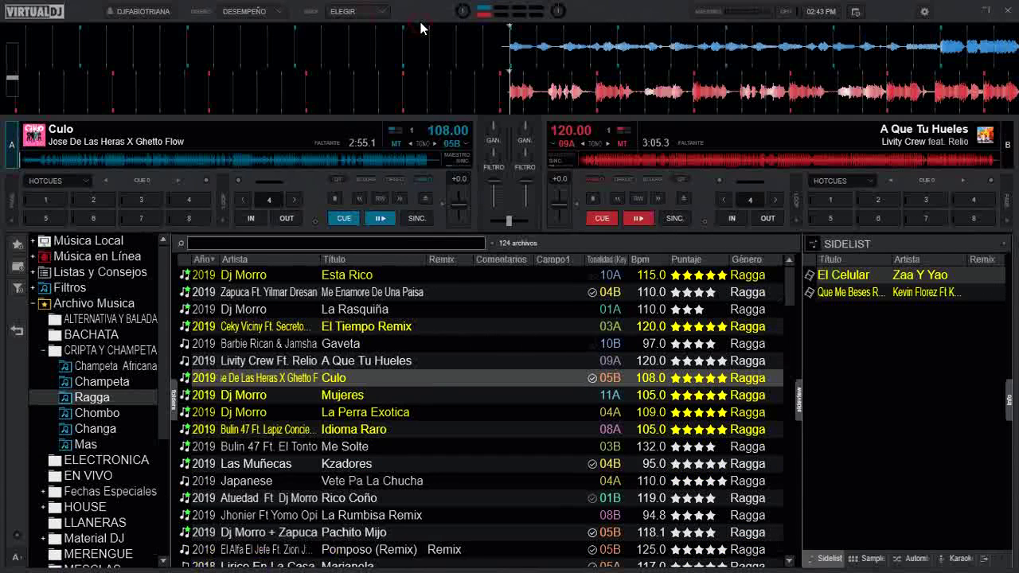
# - Return the Desempeño interface to the Completa deck layout
pyautogui.click(281, 12)
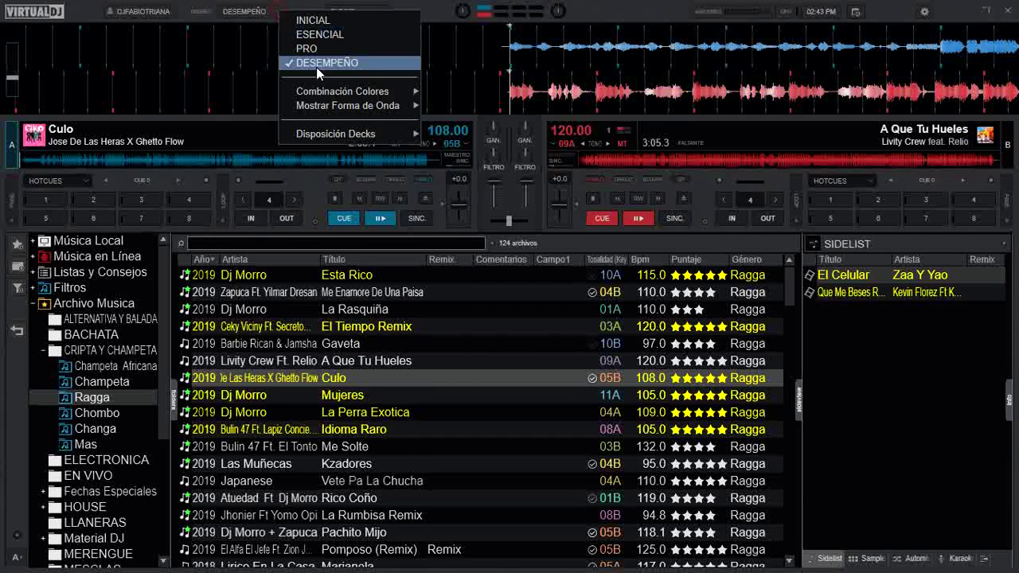
pyautogui.moveTo(400, 142)
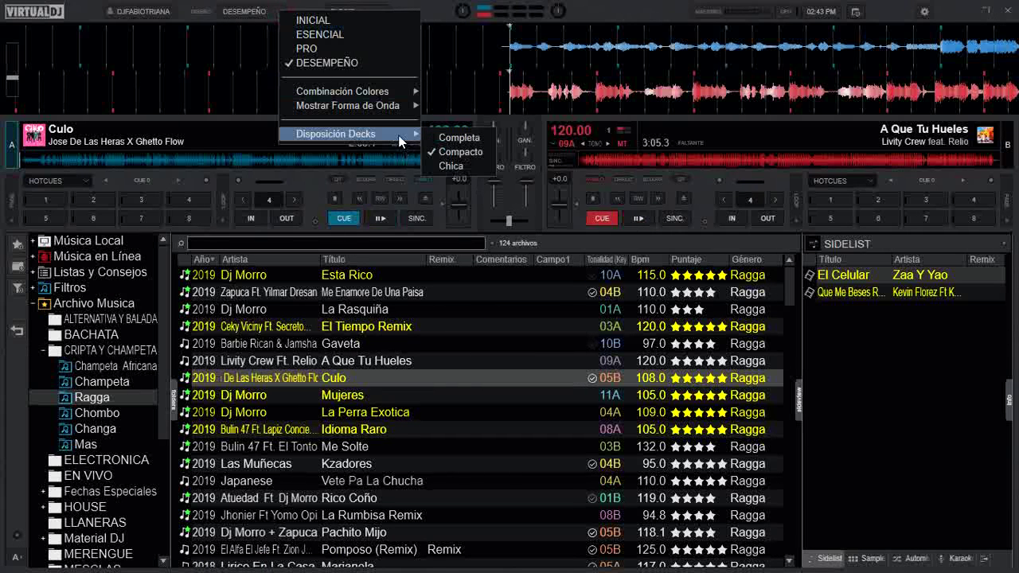
pyautogui.click(451, 138)
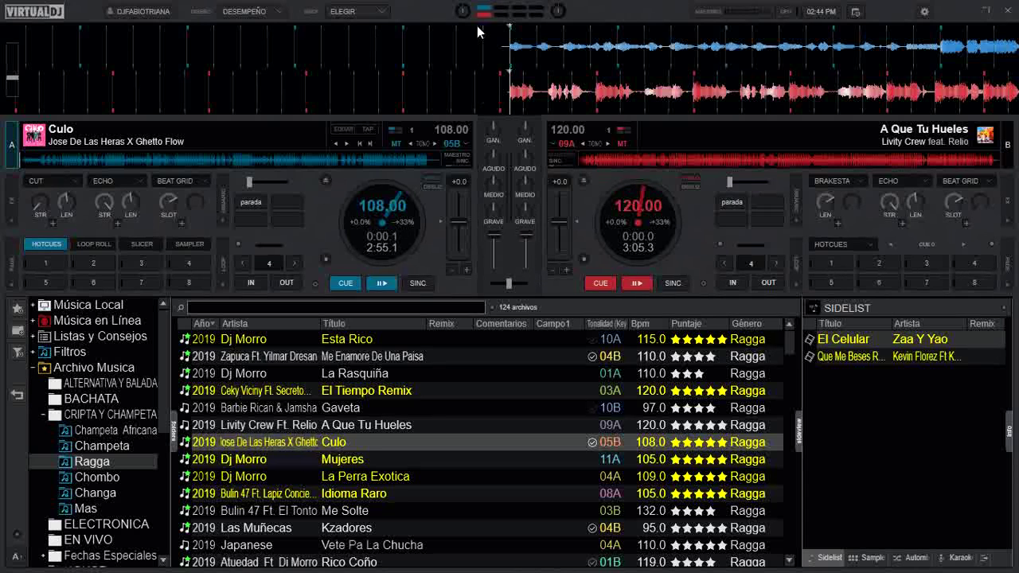
# - Set the deck layout of the Desempeño interface to Compacto again
pyautogui.click(281, 11)
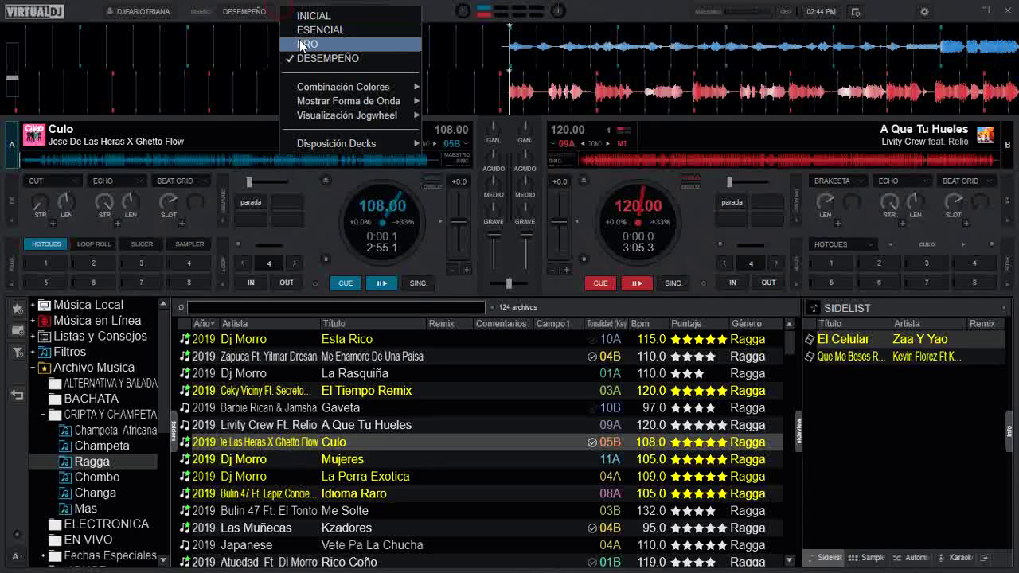
pyautogui.moveTo(364, 143)
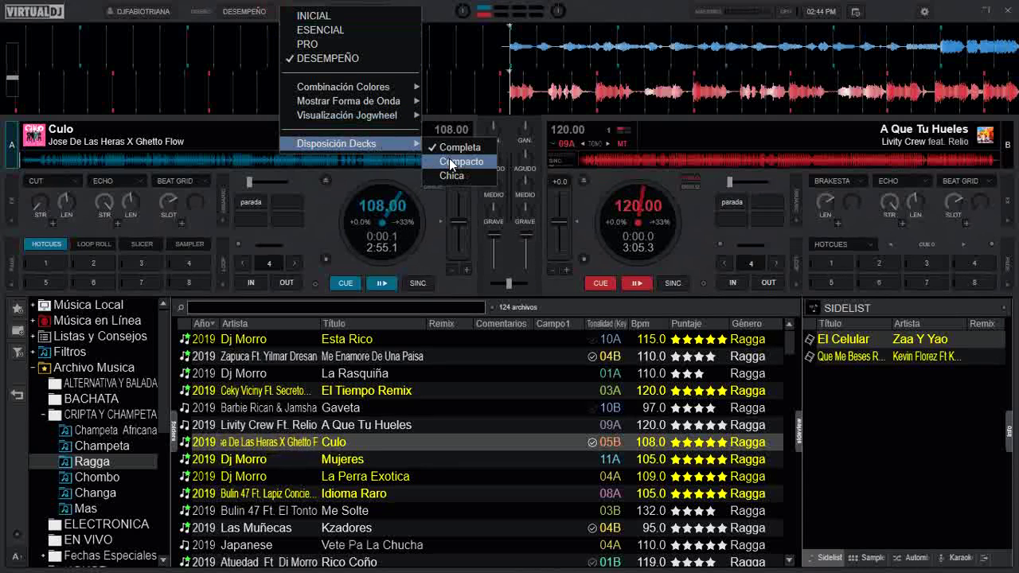
pyautogui.click(449, 160)
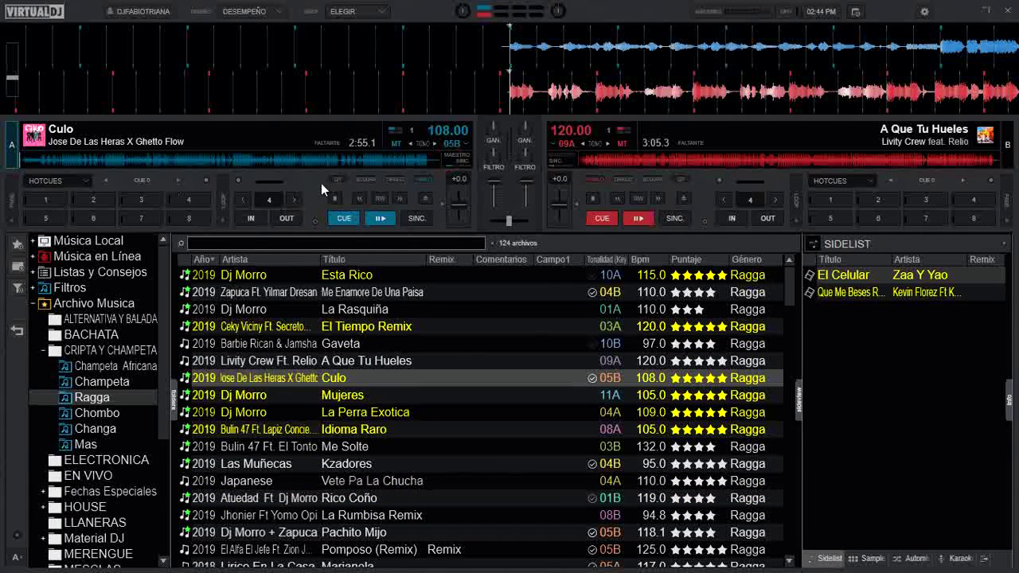
pyautogui.click(282, 12)
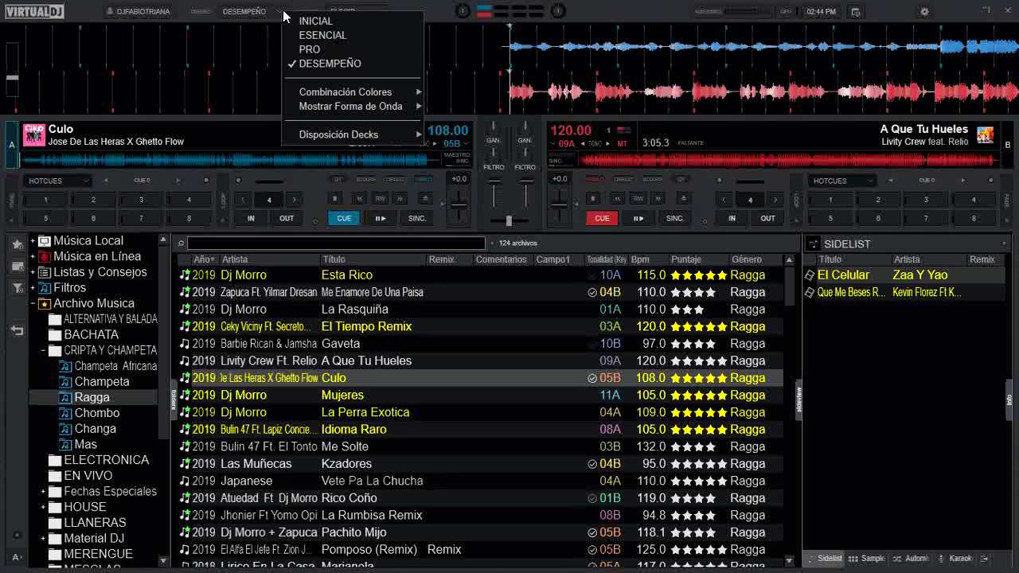
pyautogui.press('Up')
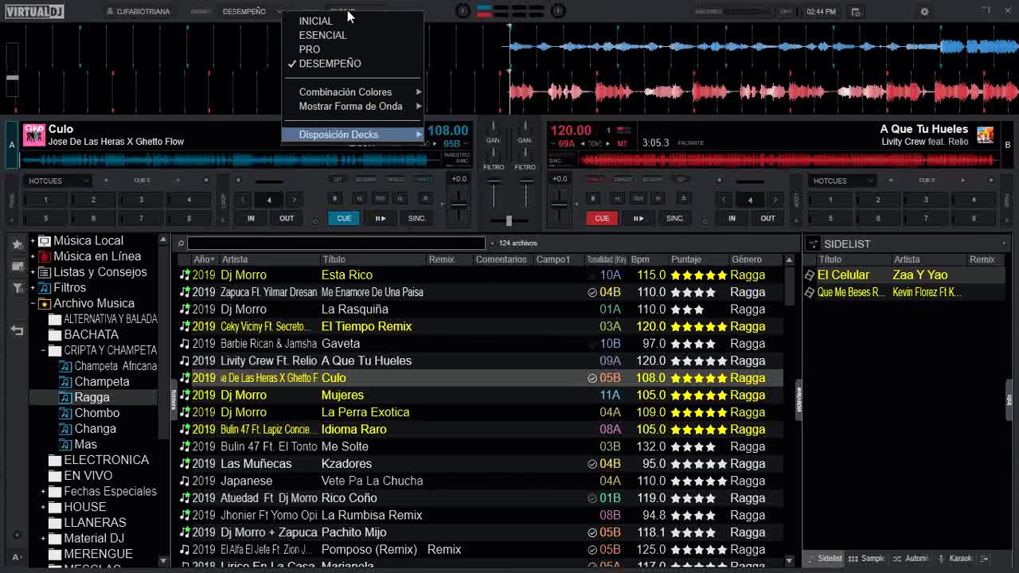
pyautogui.press('Down')
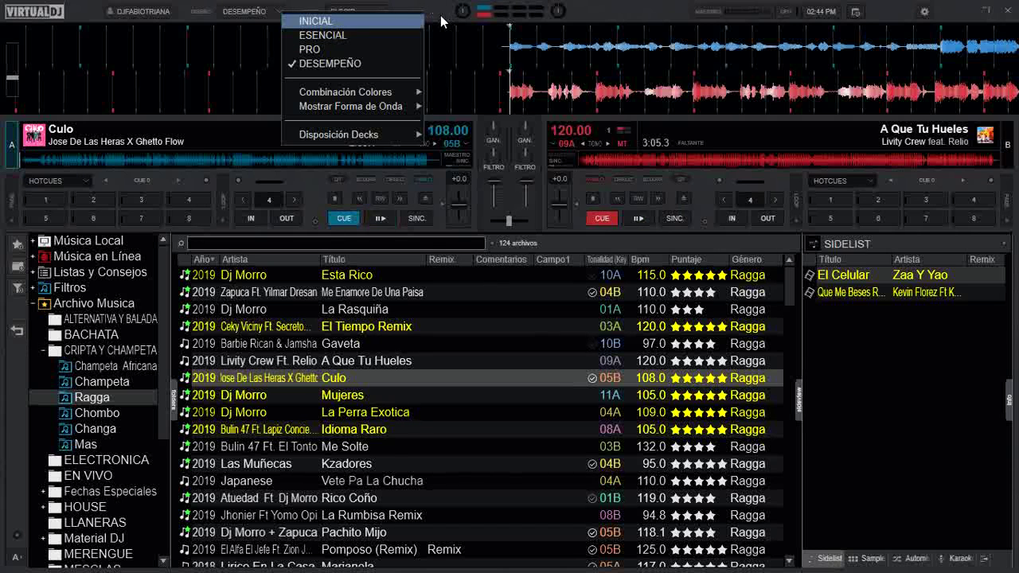
pyautogui.press('Escape')
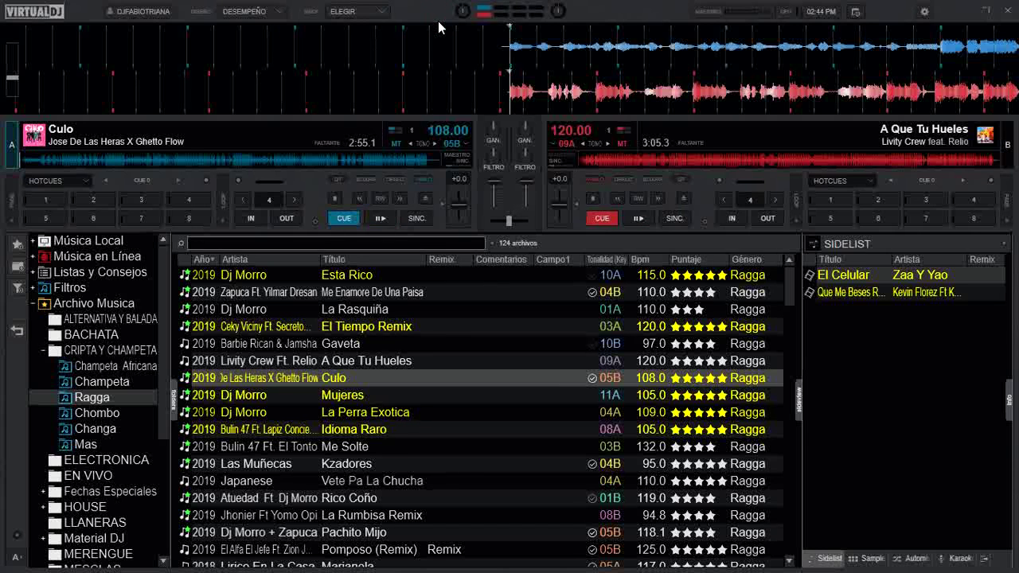